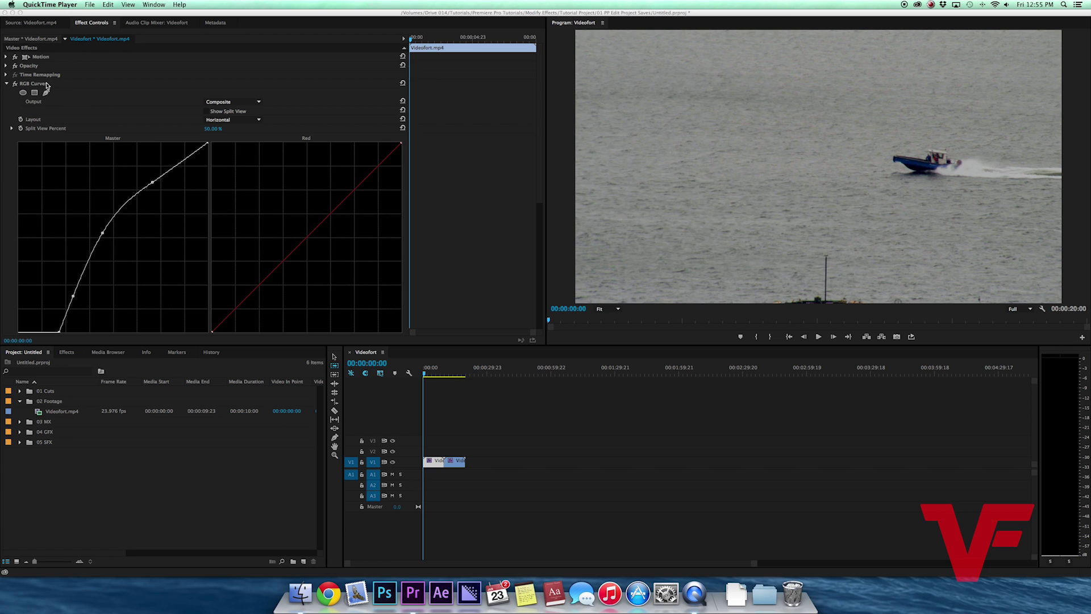
- Review the RGB Curves settings, then expand Fast Color Corrector to inspect its wheel and Saturation
scroll(47, 85, "down", 5)
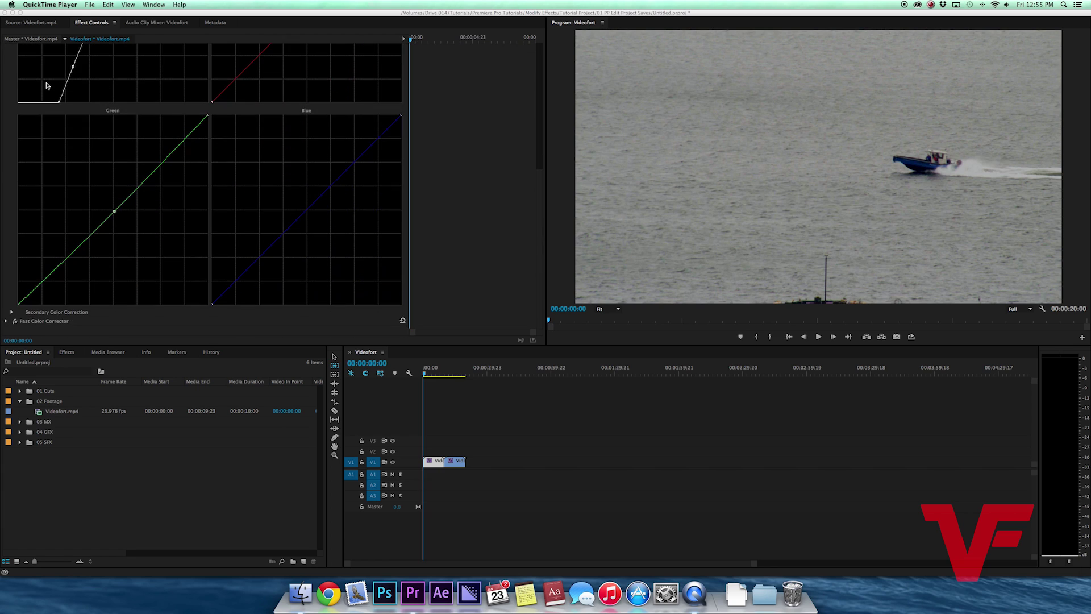
left_click(7, 321)
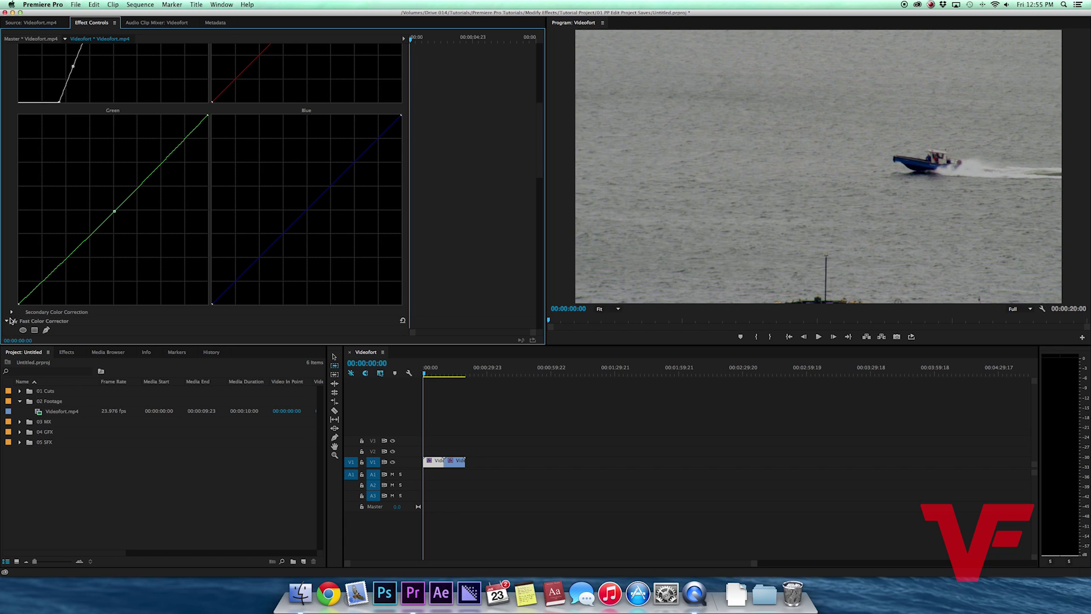
scroll(56, 303, "down", 10)
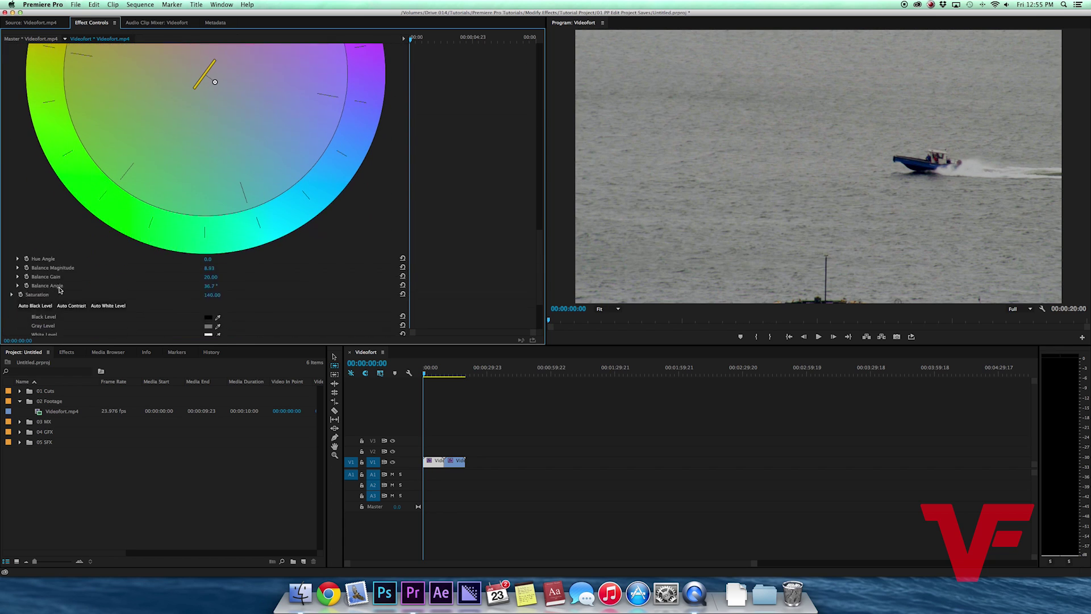
scroll(59, 290, "down", 2)
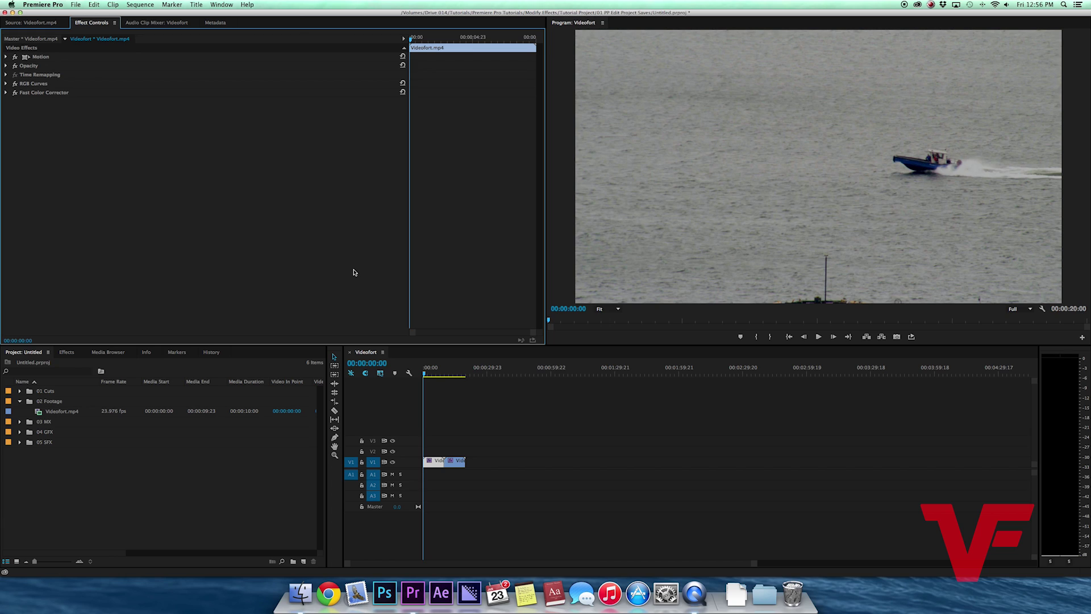
- Jump between the graded first clip and the ungraded second clip in the Program monitor to compare them
left_click(1075, 266)
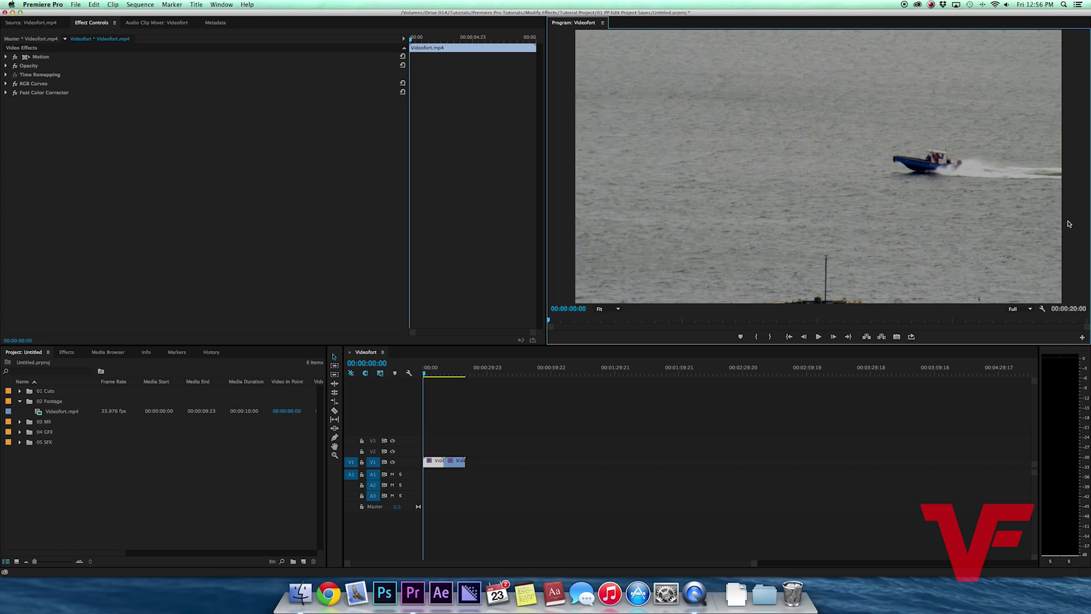
key("Down")
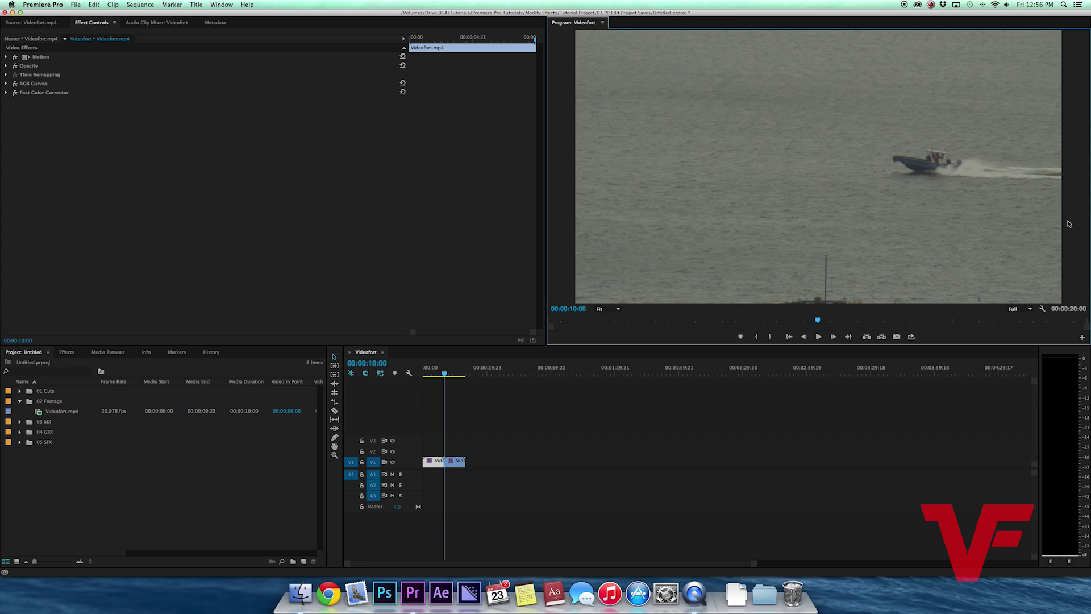
key("Up")
key("Down")
key("Up")
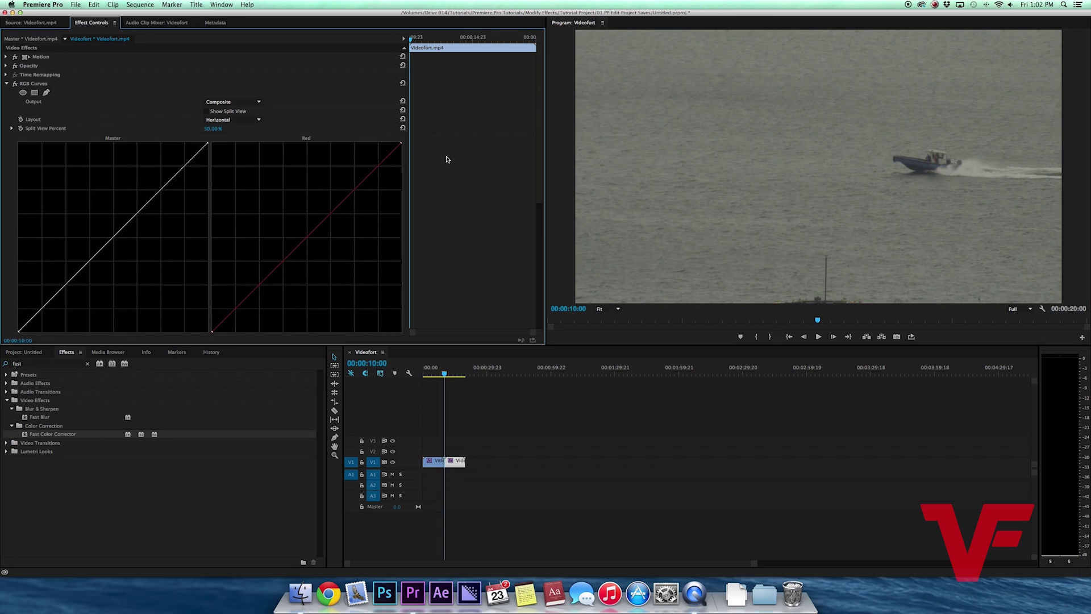
scroll(447, 160, "down", 3)
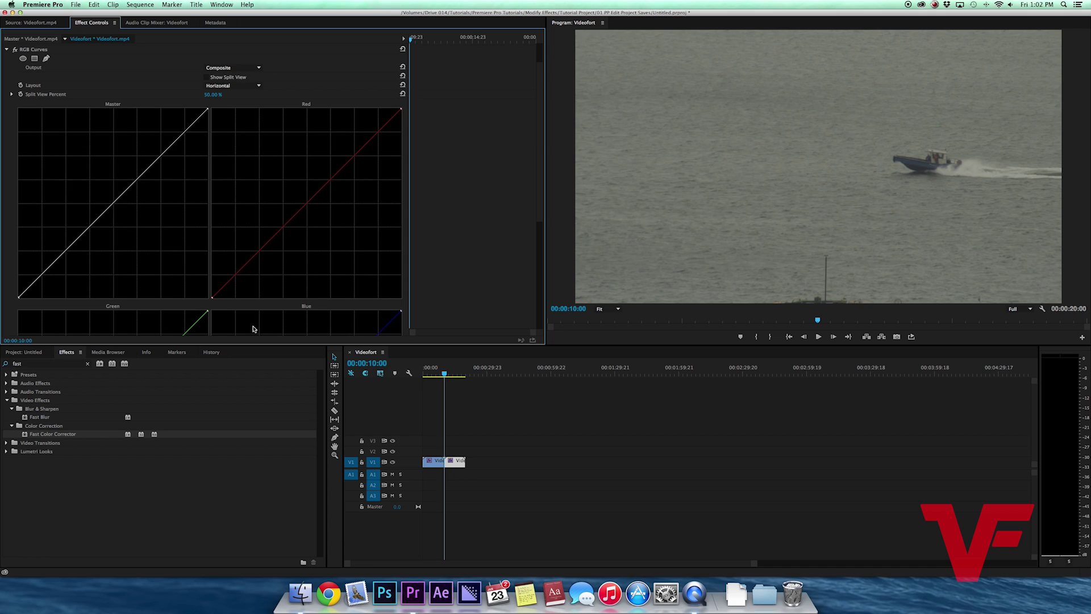
- Add mid, upper and lower Master curve points, lifting highlights and deepening shadows into an S-curve
left_click(114, 203)
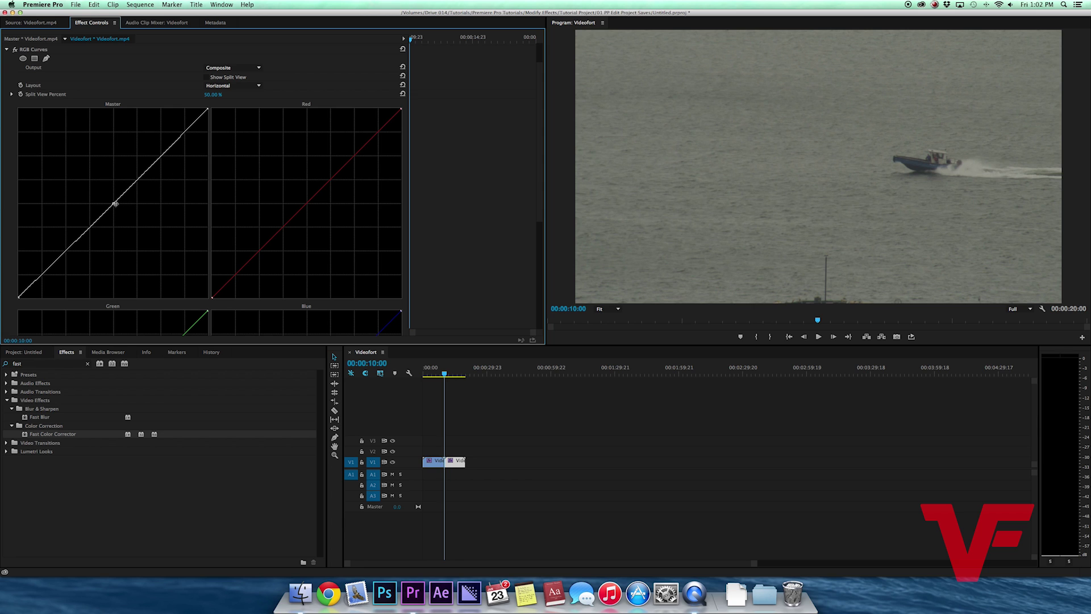
mouse_move(113, 202)
left_mouse_down()
mouse_move(68, 169)
mouse_move(105, 182)
mouse_move(144, 229)
mouse_move(98, 193)
mouse_move(144, 229)
mouse_move(114, 203)
left_mouse_up()
left_click(161, 156)
left_click(66, 251)
left_click_drag(162, 155, 149, 144)
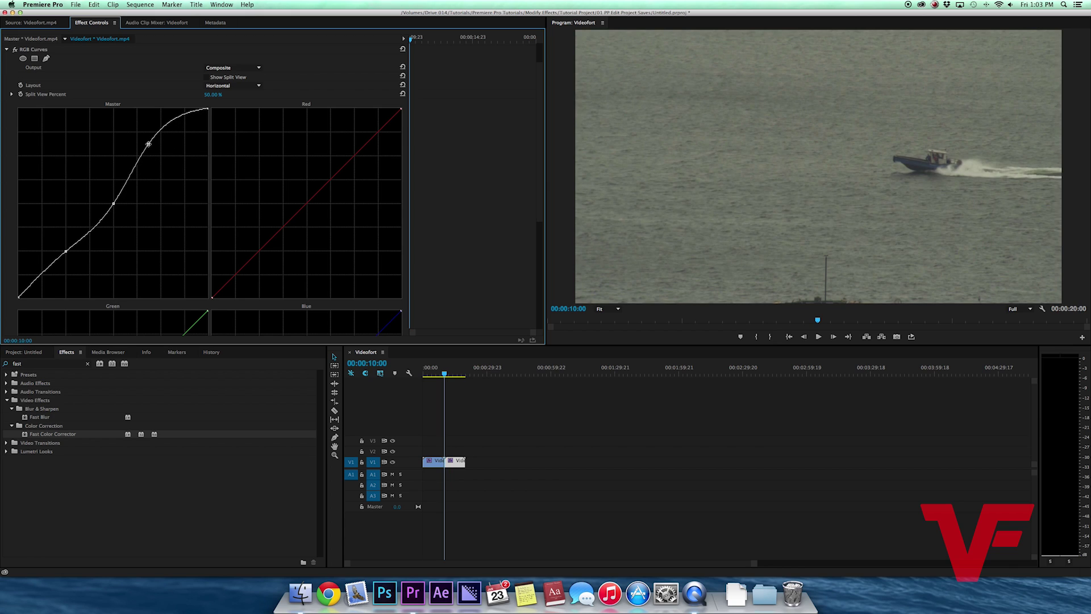
left_click_drag(66, 251, 76, 263)
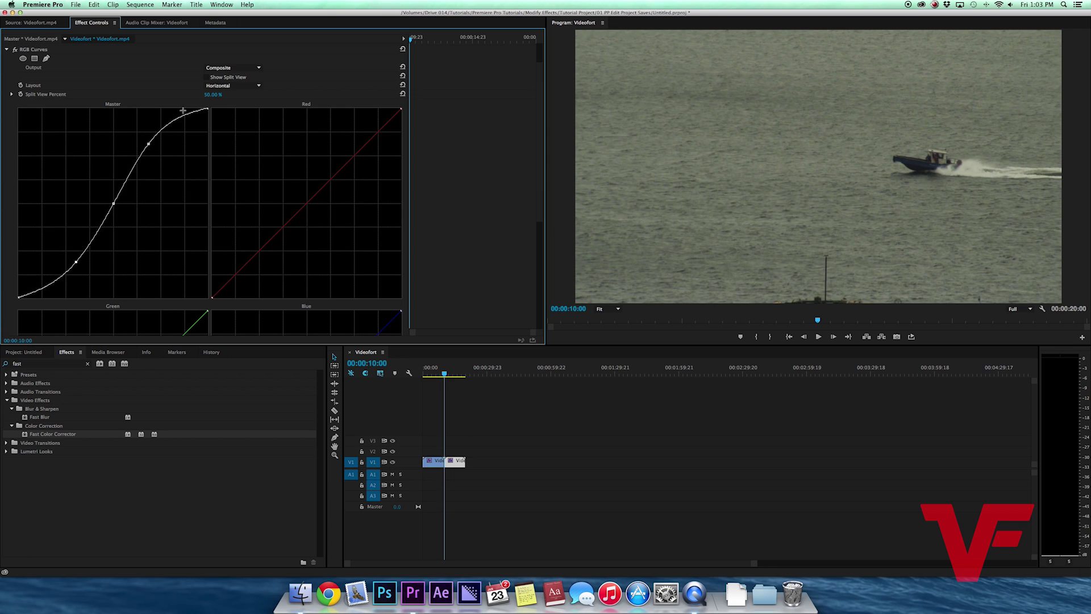
left_click_drag(113, 203, 107, 199)
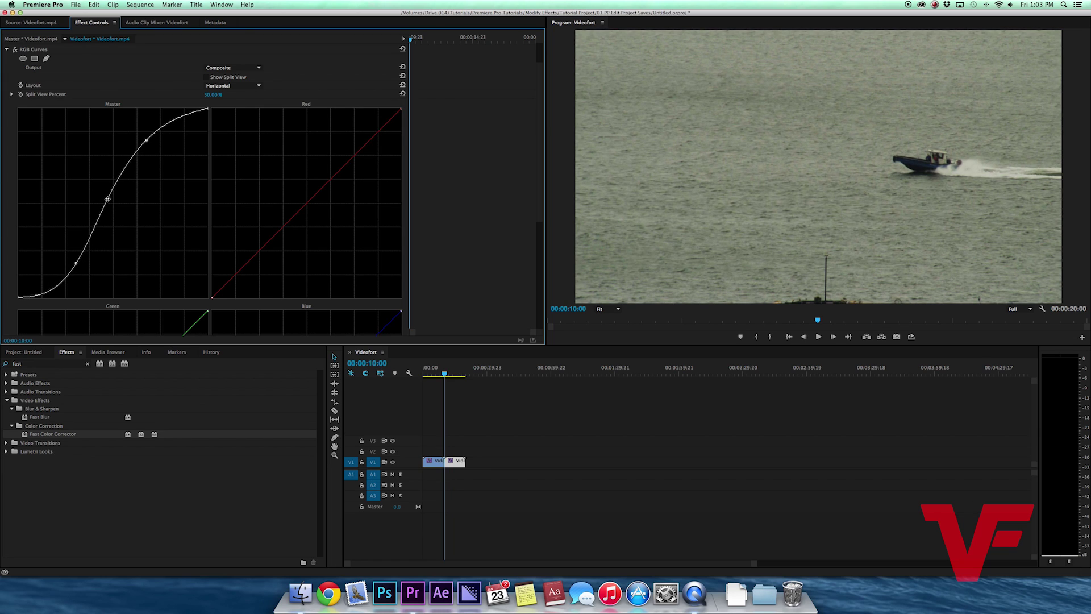
- Add a control point at the Green curve's midpoint, leaving the curve straight
scroll(132, 260, "down", 5)
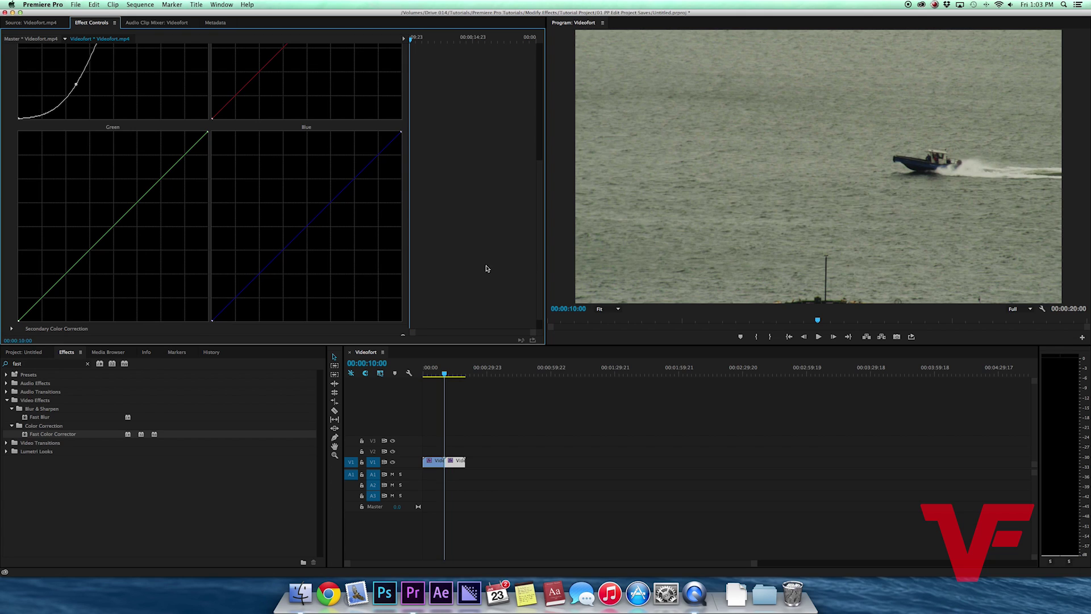
left_click(115, 228)
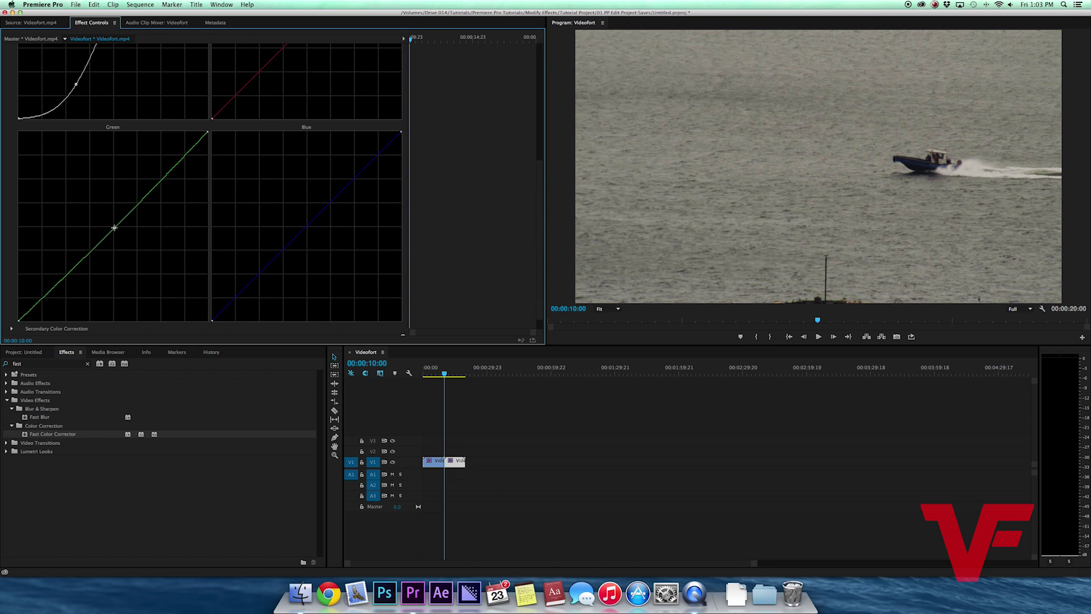
left_click_drag(114, 228, 115, 228)
- Toggle RGB Curves off and back on to compare the grade with the original
scroll(239, 217, "down", 3)
scroll(239, 217, "up", 3)
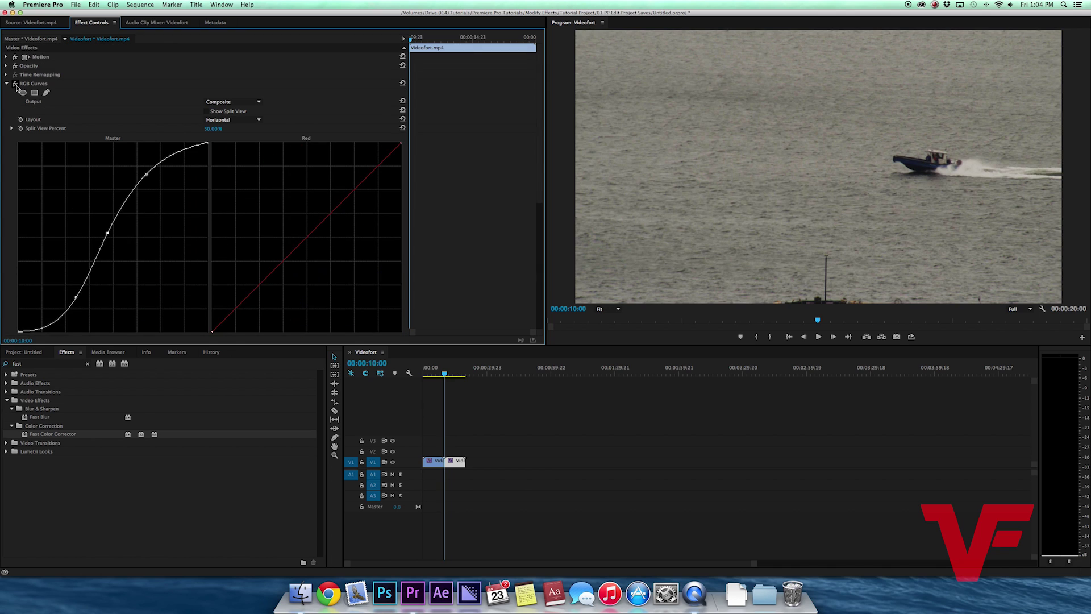
left_click(15, 84)
left_click(15, 84)
scroll(166, 234, "down", 5)
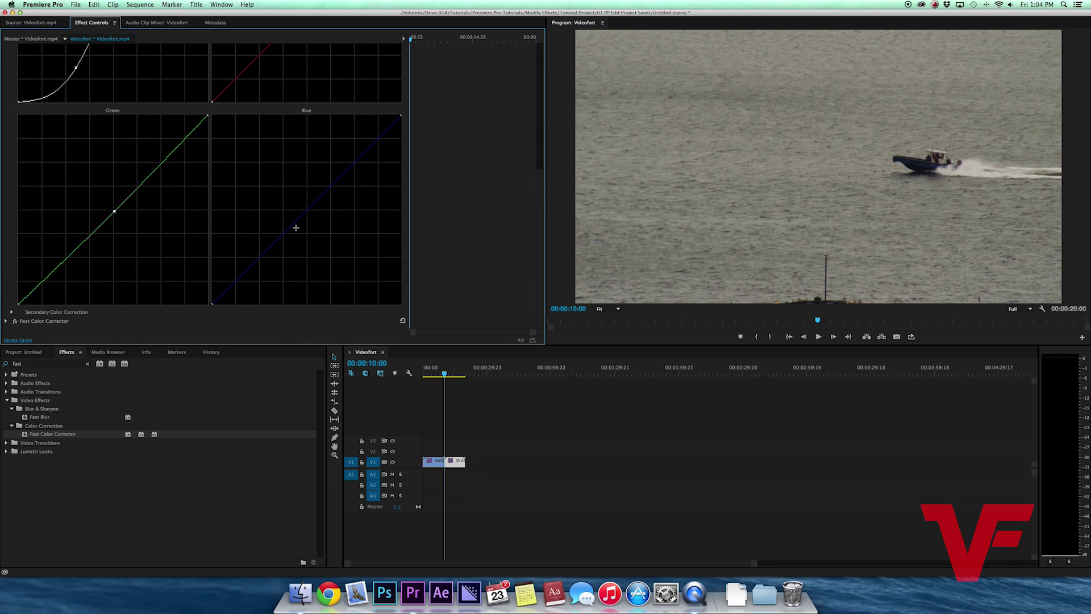
scroll(17, 105, "up", 5)
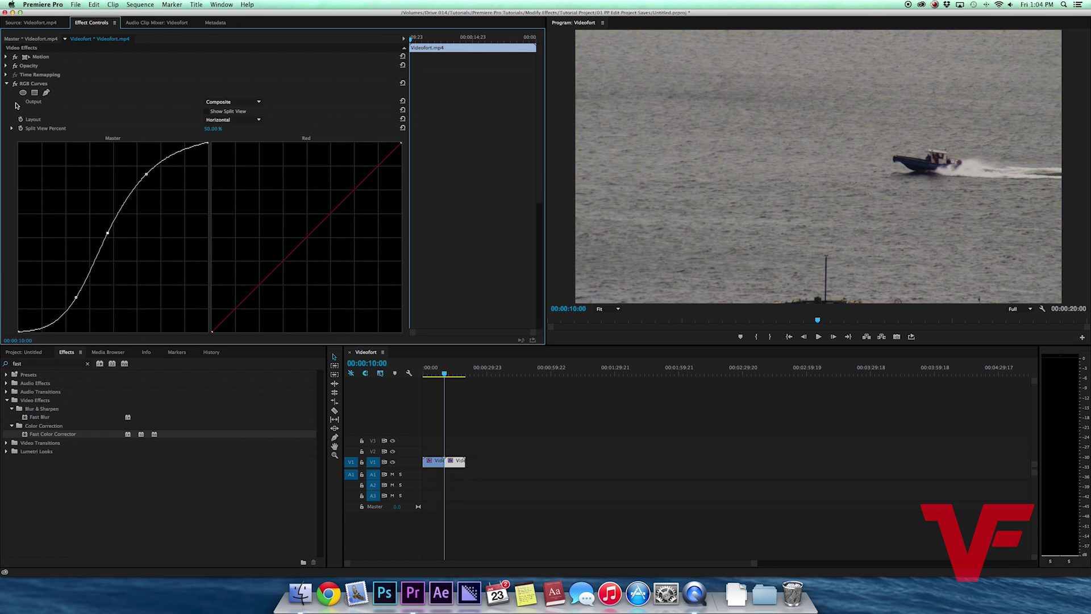
- Collapse RGB Curves, expand Fast Color Corrector, and nudge its Hue Balance wheel slightly off neutral
left_click(6, 84)
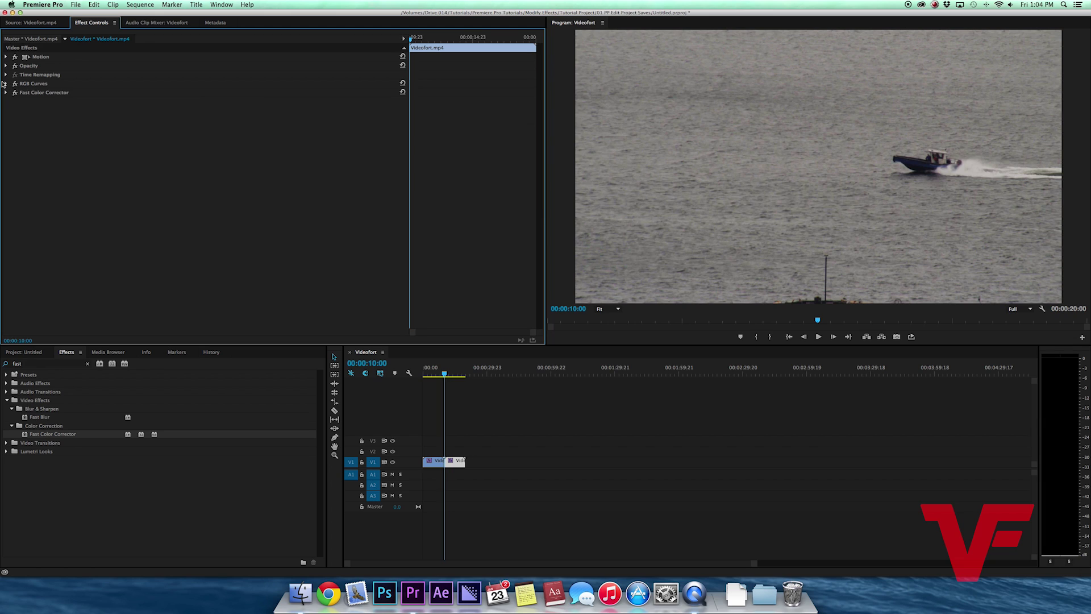
left_click(6, 93)
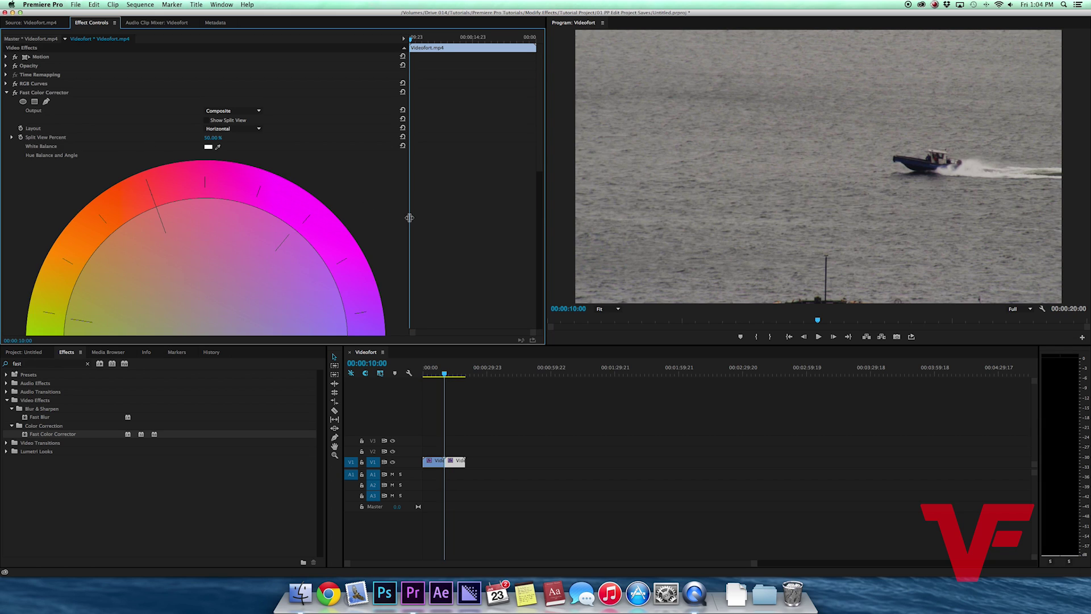
scroll(221, 180, "down", 3)
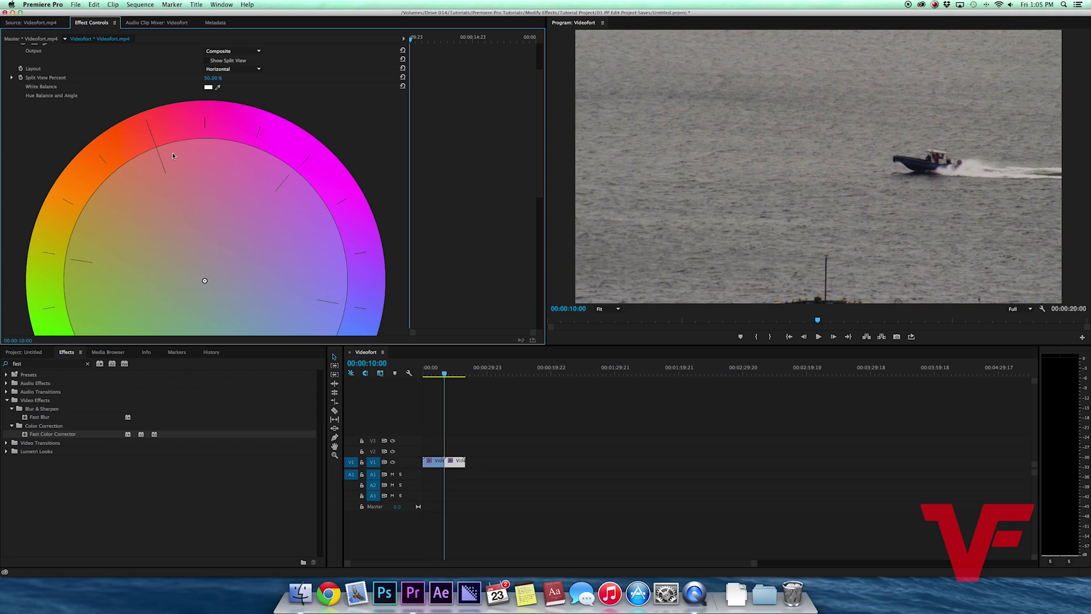
scroll(172, 152, "down", 14)
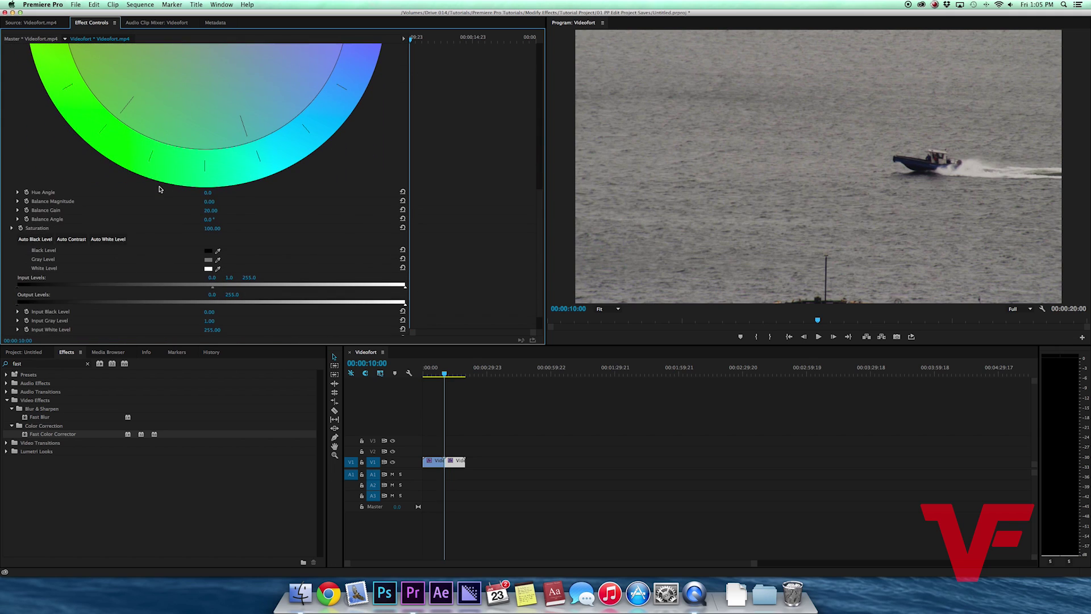
scroll(220, 233, "down", 1)
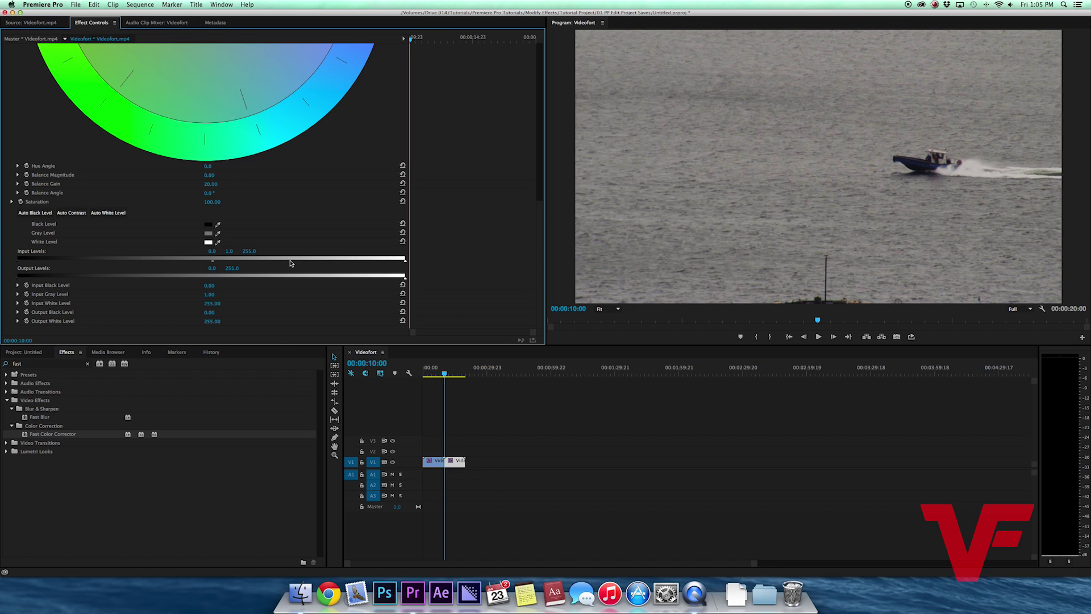
scroll(290, 262, "up", 5)
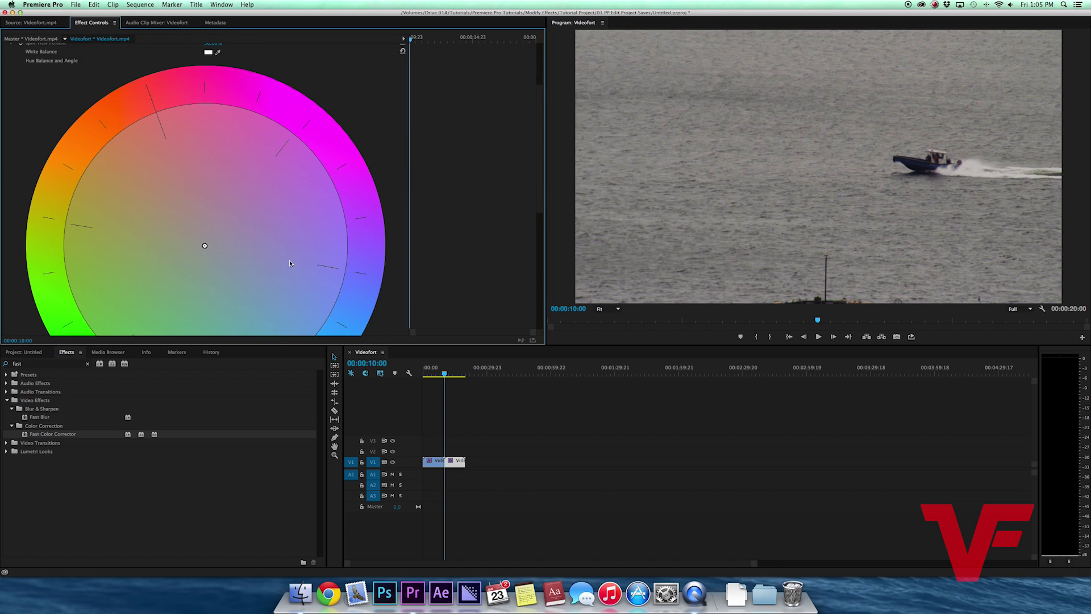
scroll(290, 262, "down", 2)
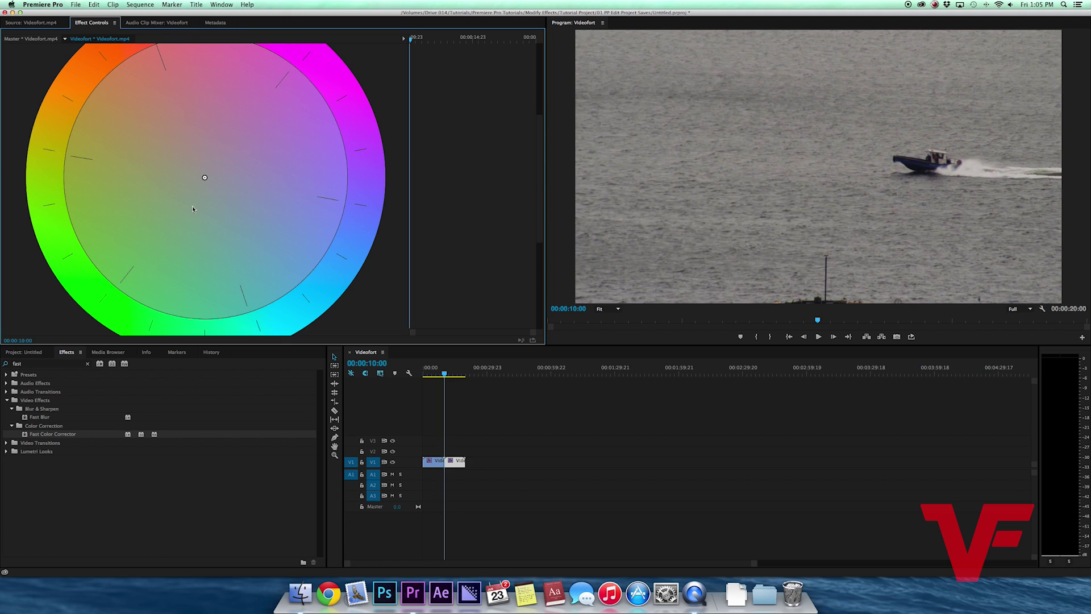
left_click_drag(206, 178, 218, 196)
- Set the Hue Balance wheel to Magnitude 21.85 at a 32.5° angle for a cool tint
scroll(143, 148, "up", 5)
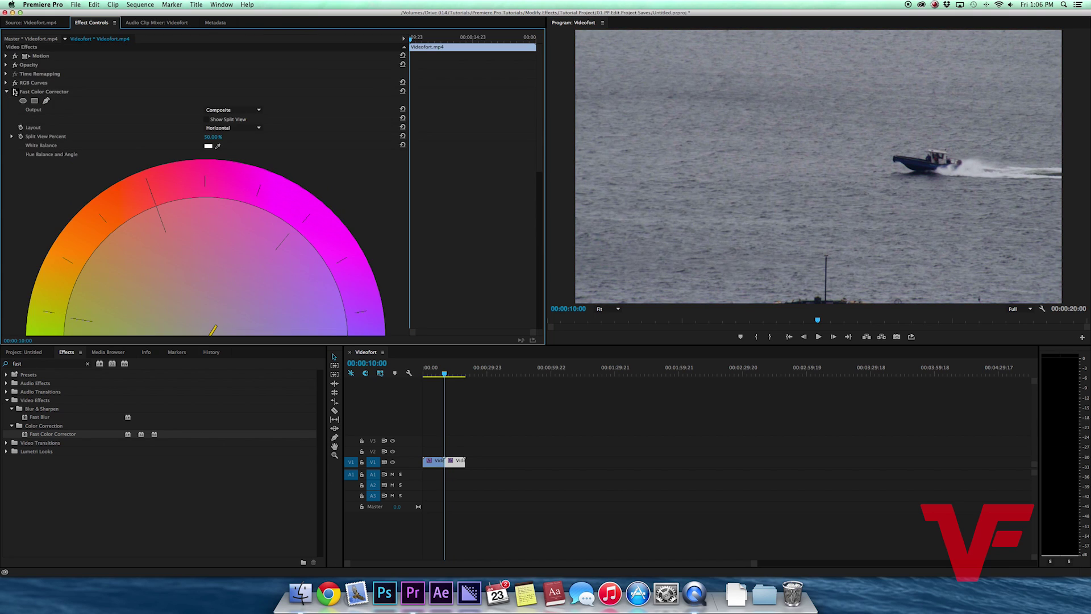
scroll(114, 142, "down", 5)
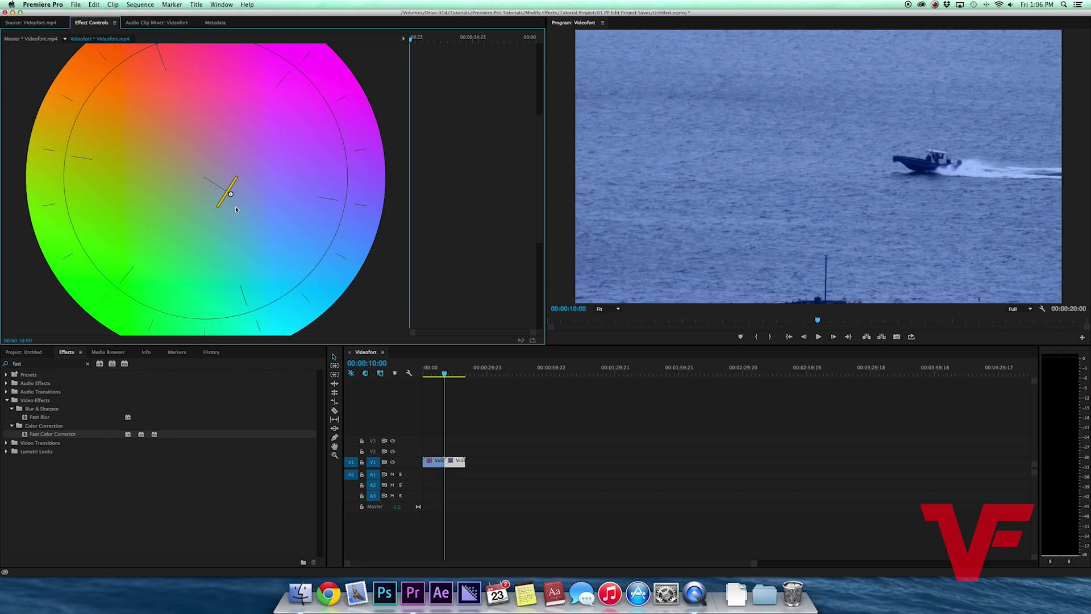
left_click_drag(210, 191, 232, 205)
scroll(248, 256, "down", 5)
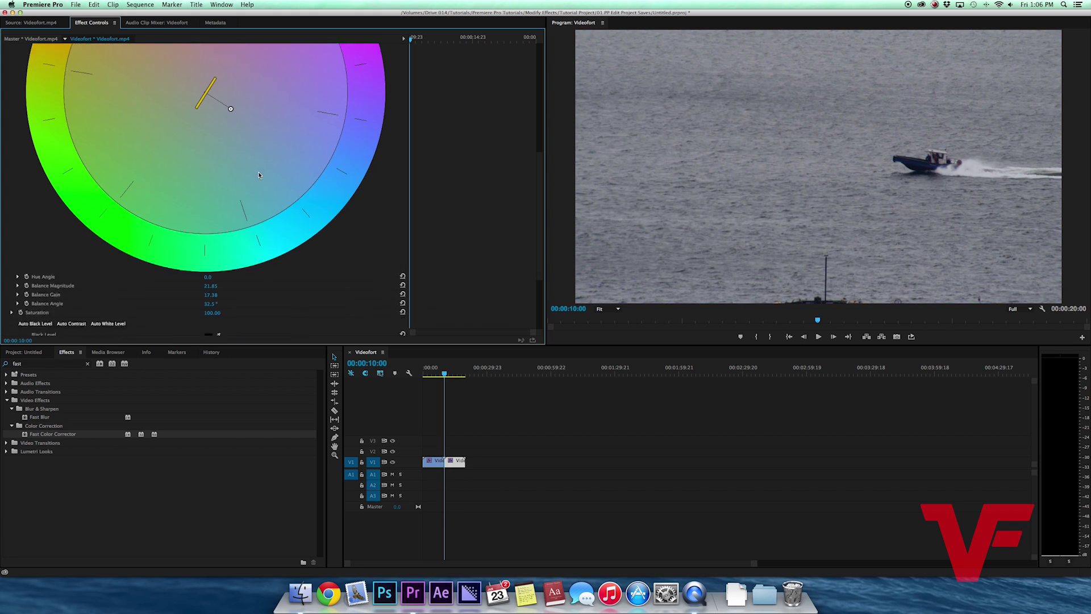
- Try Fast Color Corrector Saturation values of 140 and then 110
scroll(233, 265, "down", 3)
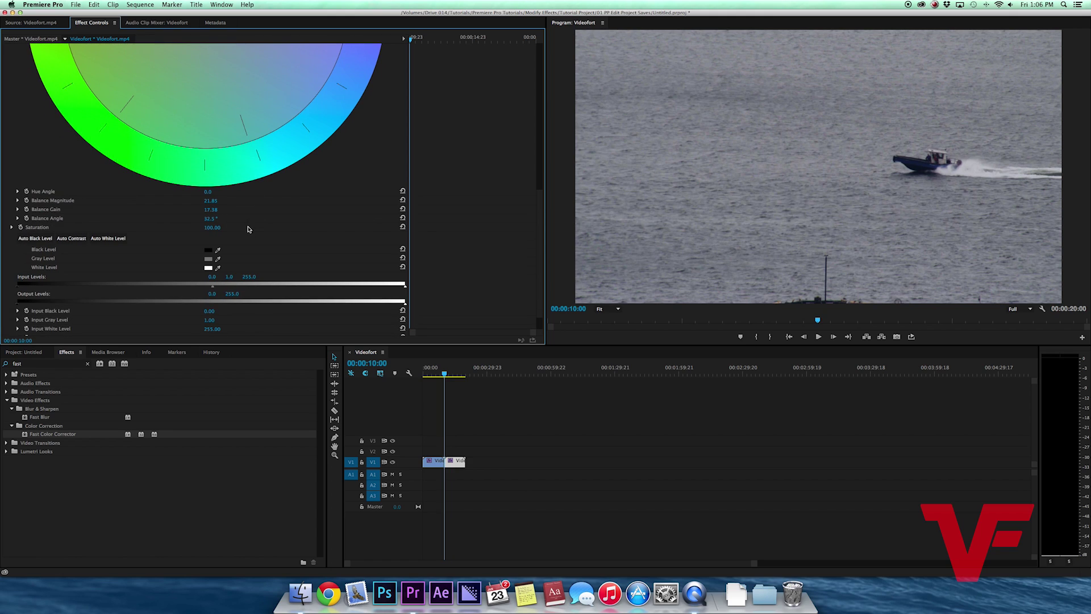
scroll(57, 218, "down", 2)
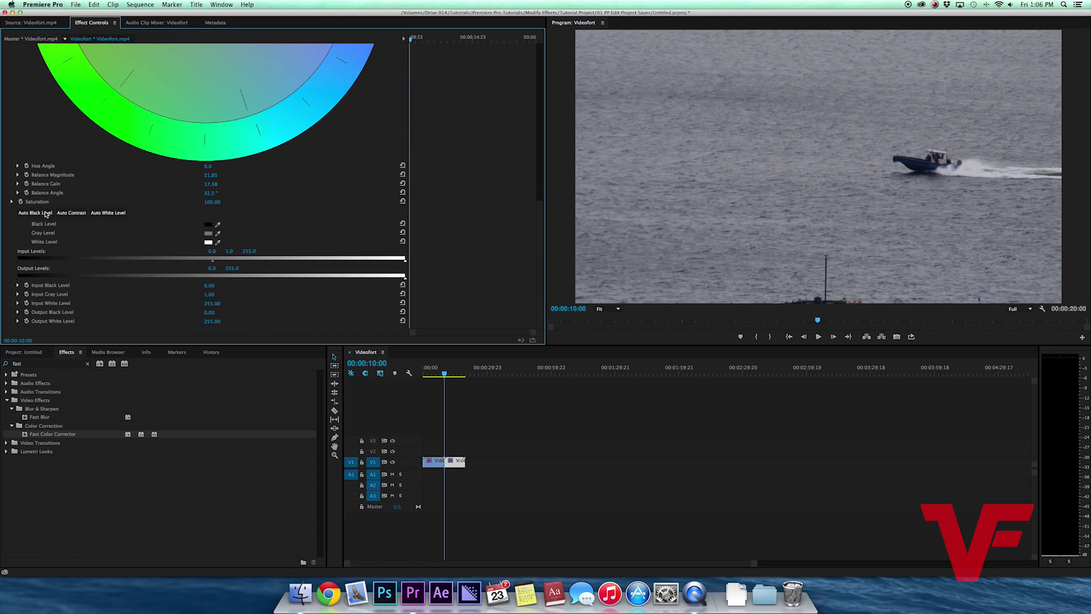
left_click(210, 204)
type("140")
key("Return")
left_click(214, 201)
type("110")
key("Return")
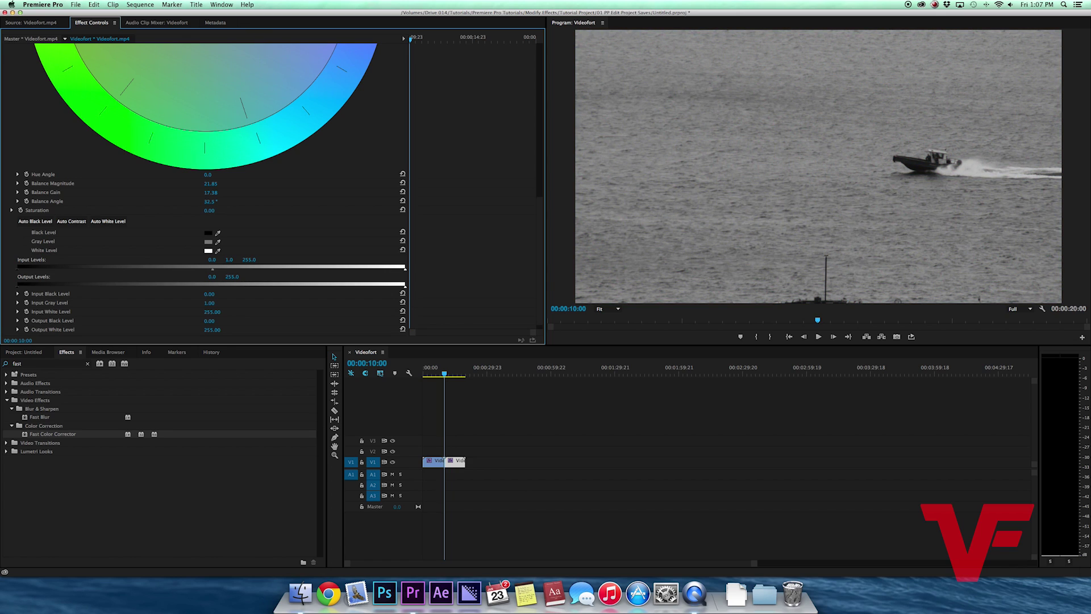
- Undo to restore Saturation to 100, then raise it slightly above 100 with the slider
key("super+z")
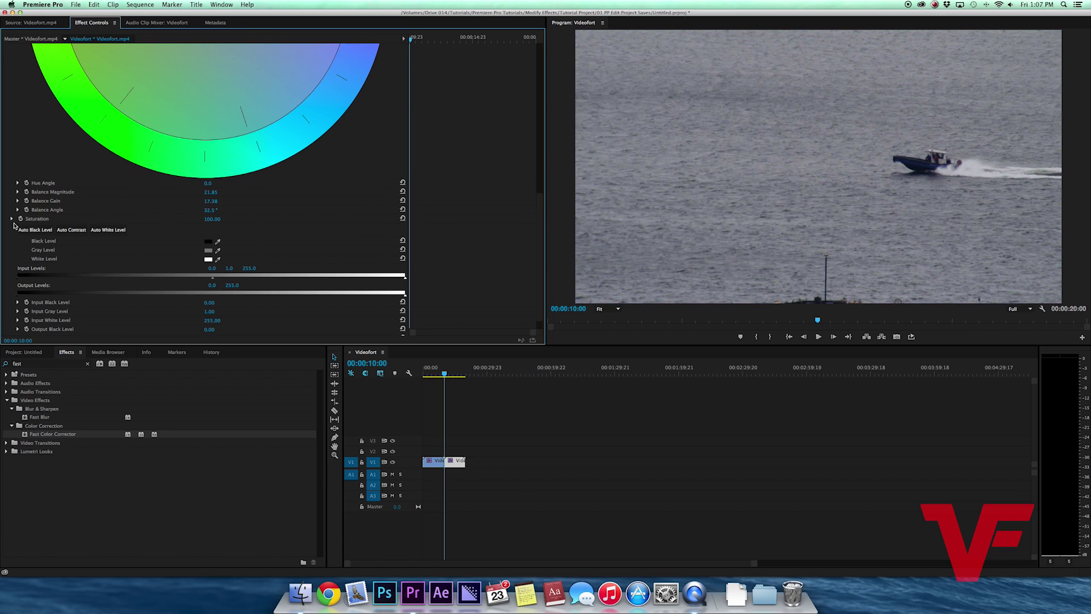
left_click(12, 219)
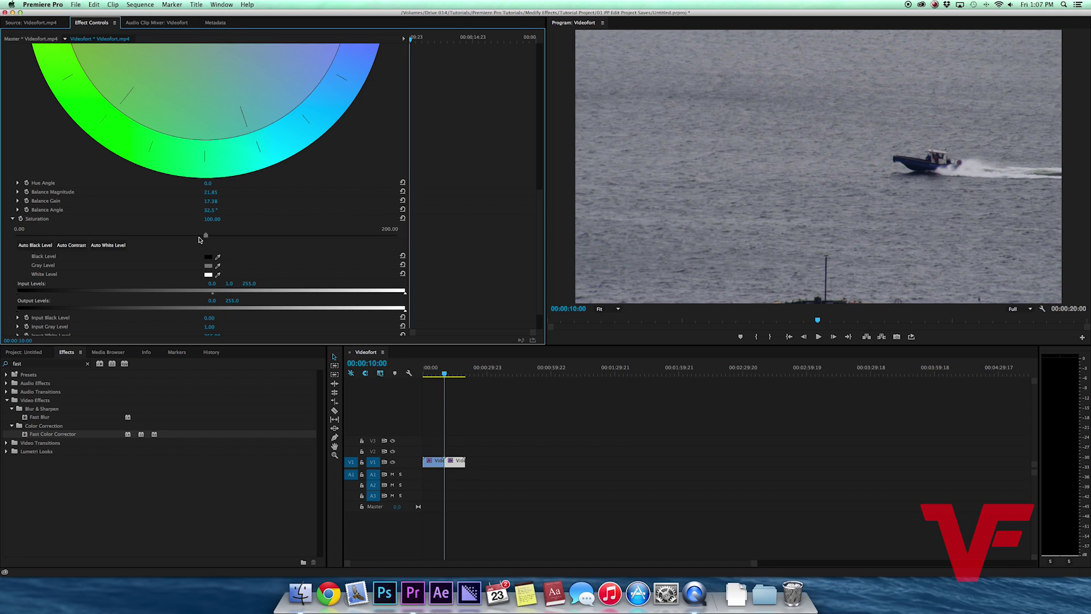
left_click_drag(206, 236, 243, 235)
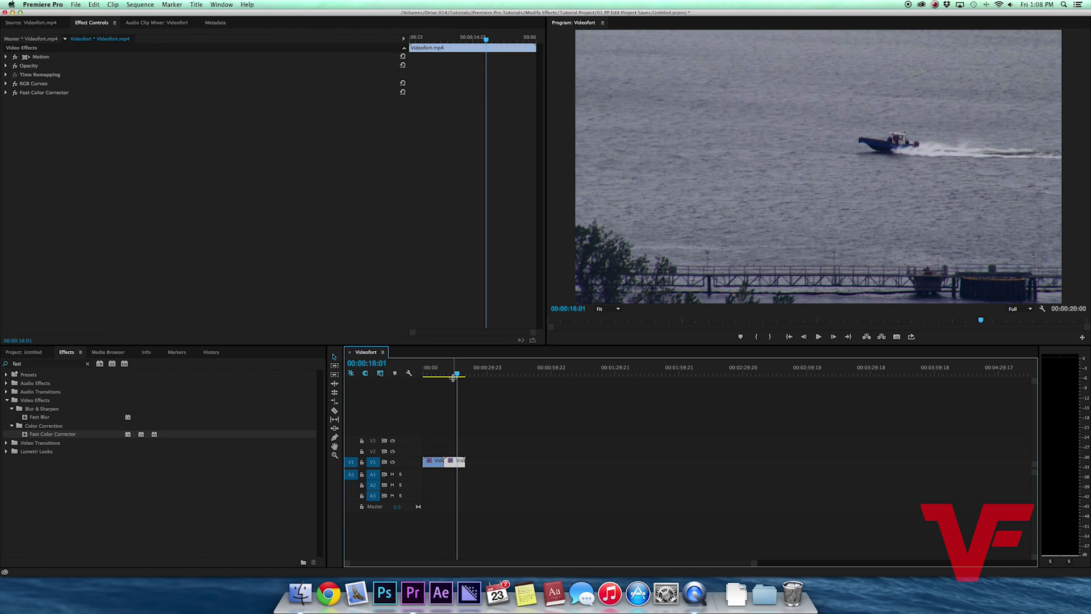